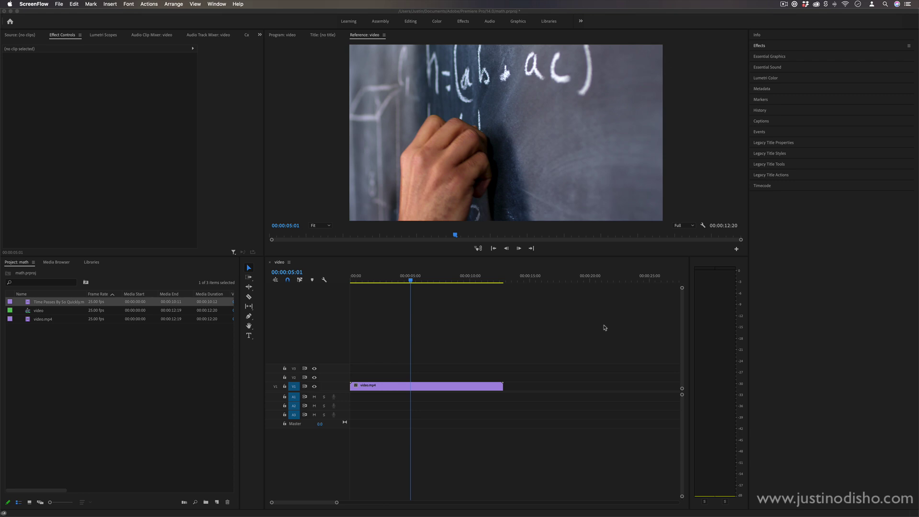
# Select the video.mp4 clip at 00:00:06:01, try a slight change to its Scale, and undo it.
pyautogui.click(423, 281)
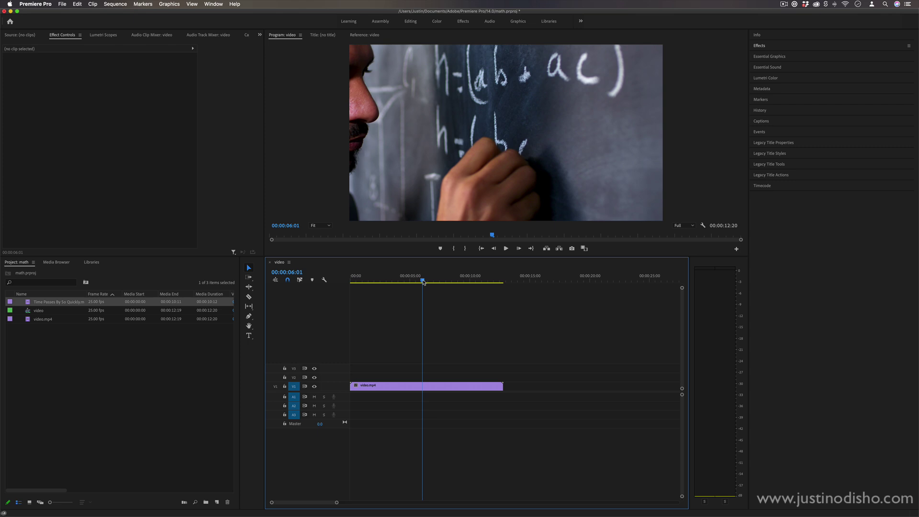
pyautogui.click(452, 386)
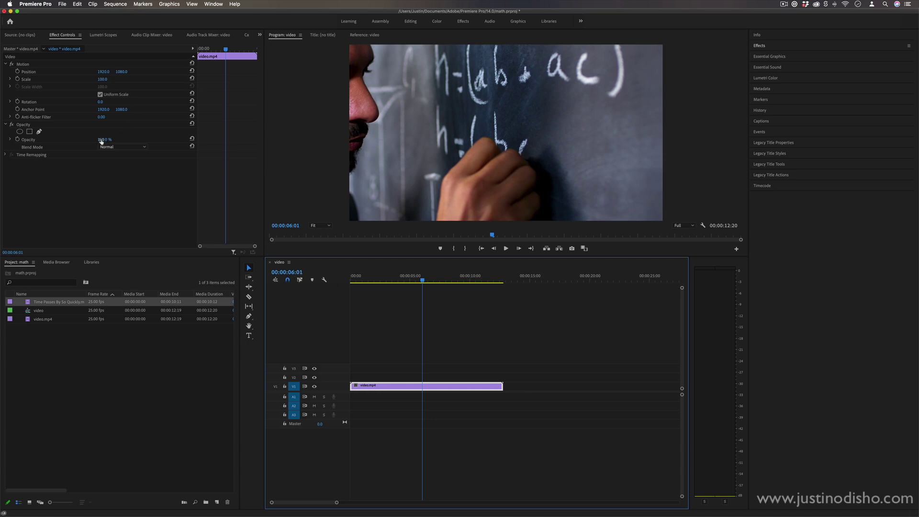
pyautogui.moveTo(100, 80)
pyautogui.mouseDown()
pyautogui.moveTo(153, 80)
pyautogui.moveTo(107, 80)
pyautogui.mouseUp()
pyautogui.press('super+z')
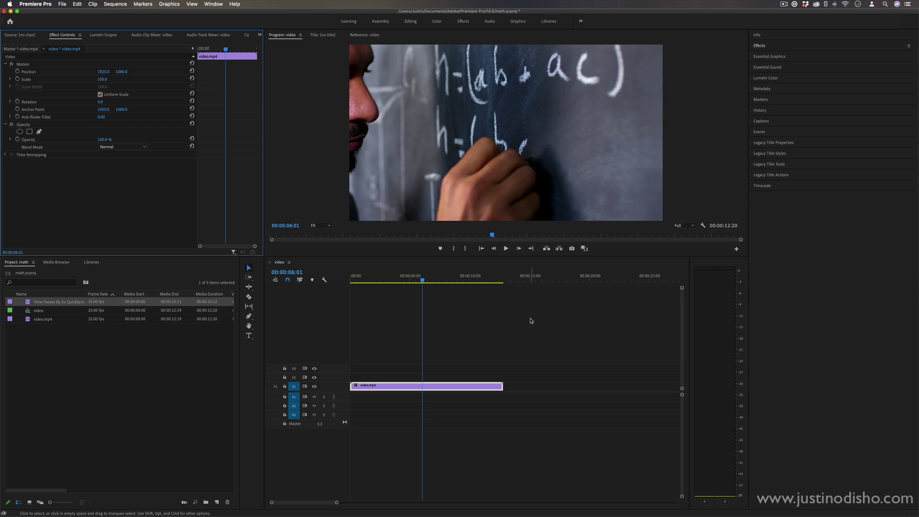
# Examine the frame size and aspect ratio in the New Sequence settings, and cancel without creating a sequence.
pyautogui.click(448, 279)
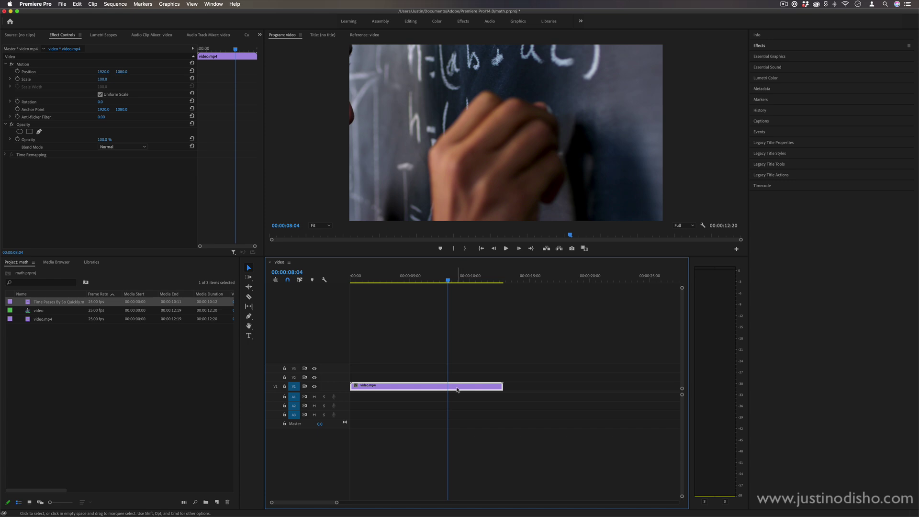
pyautogui.moveTo(457, 389)
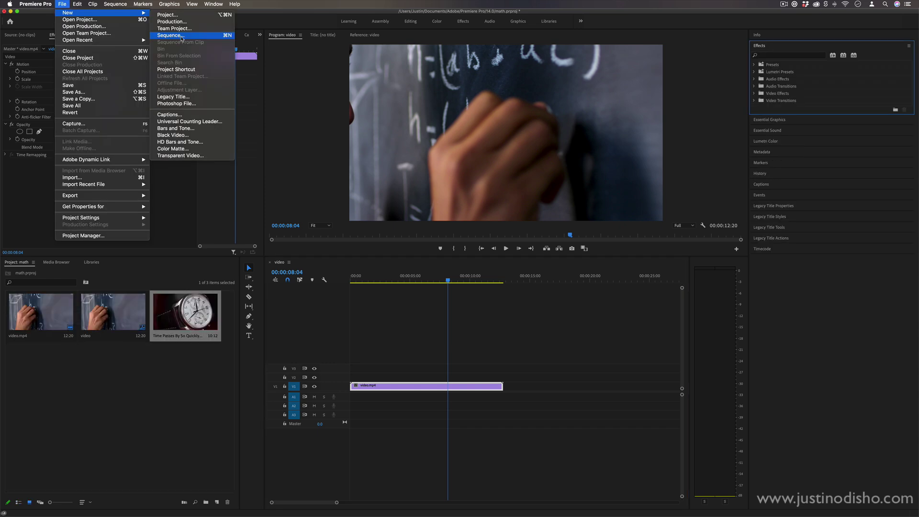
pyautogui.click(181, 39)
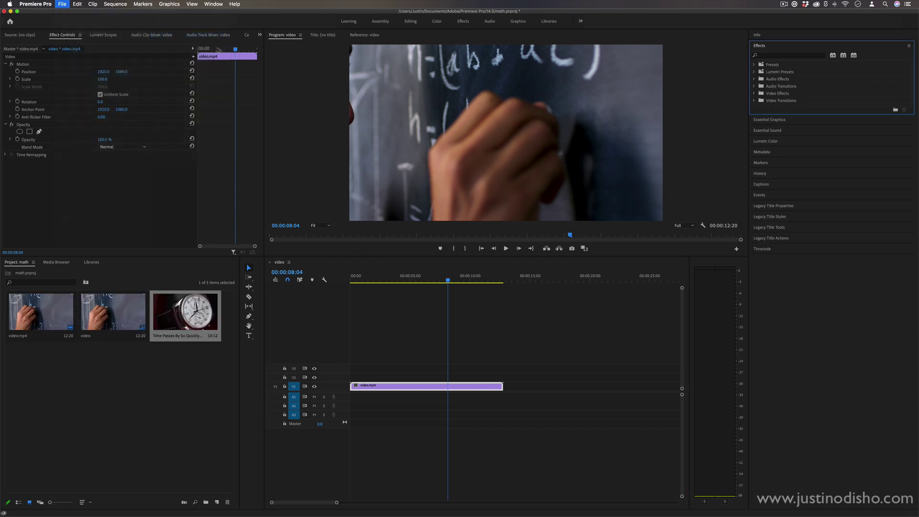
pyautogui.click(385, 153)
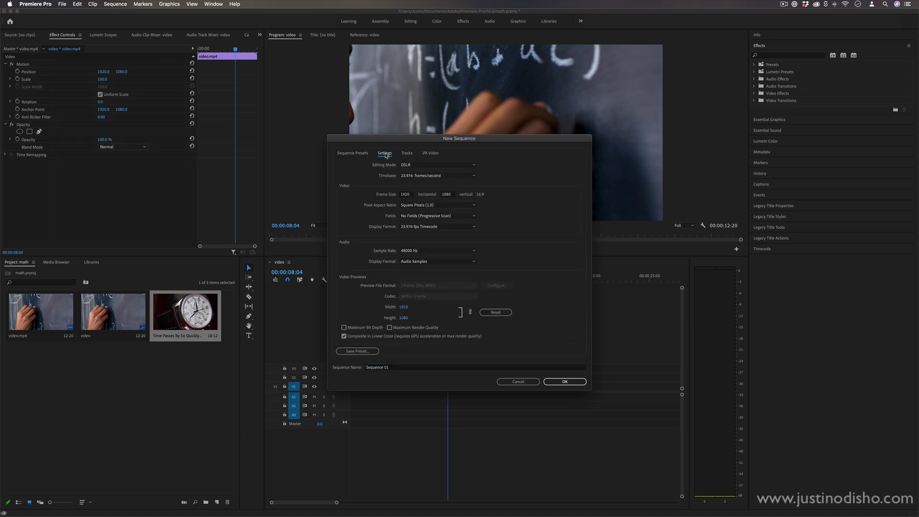
pyautogui.click(408, 193)
pyautogui.click(483, 196)
pyautogui.click(407, 194)
pyautogui.click(449, 195)
pyautogui.click(481, 197)
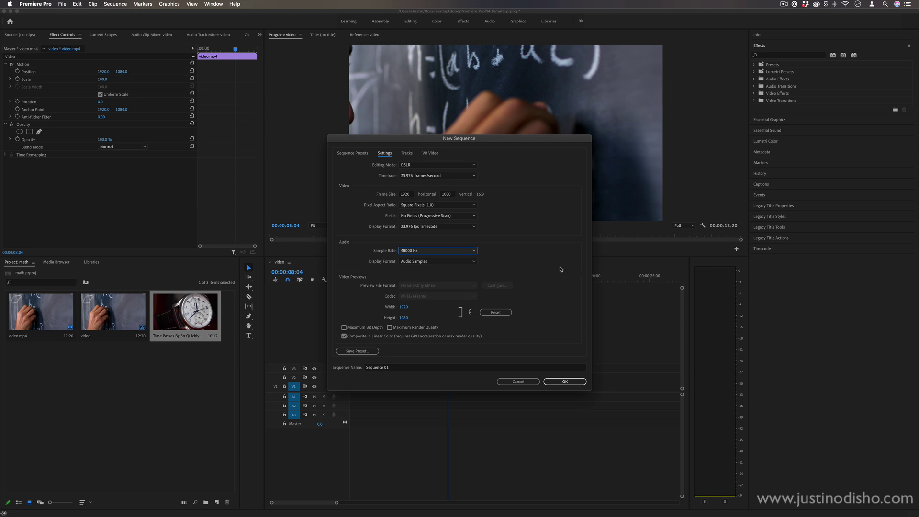
pyautogui.click(518, 382)
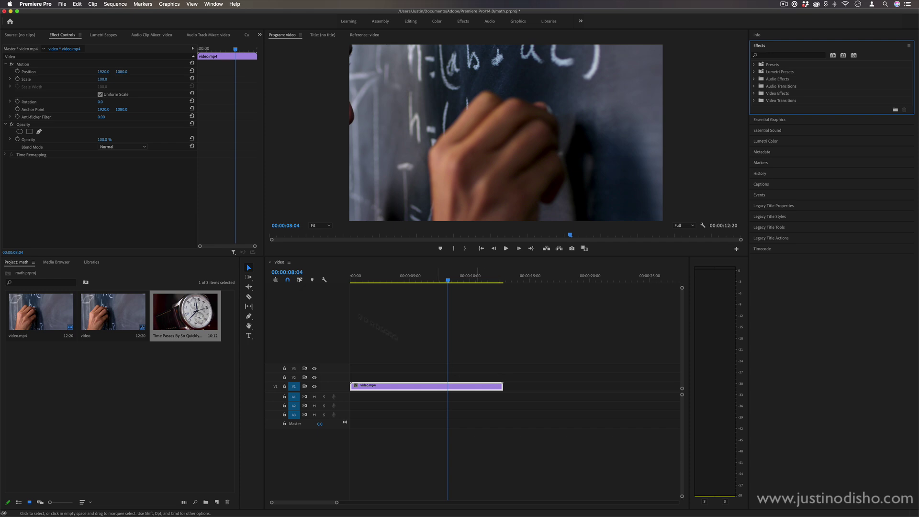
# Set the speed of the video.mp4 clip to 300%.
pyautogui.click(99, 141)
pyautogui.moveTo(100, 141); pyautogui.dragTo(262, 183)
pyautogui.rightClick(468, 386)
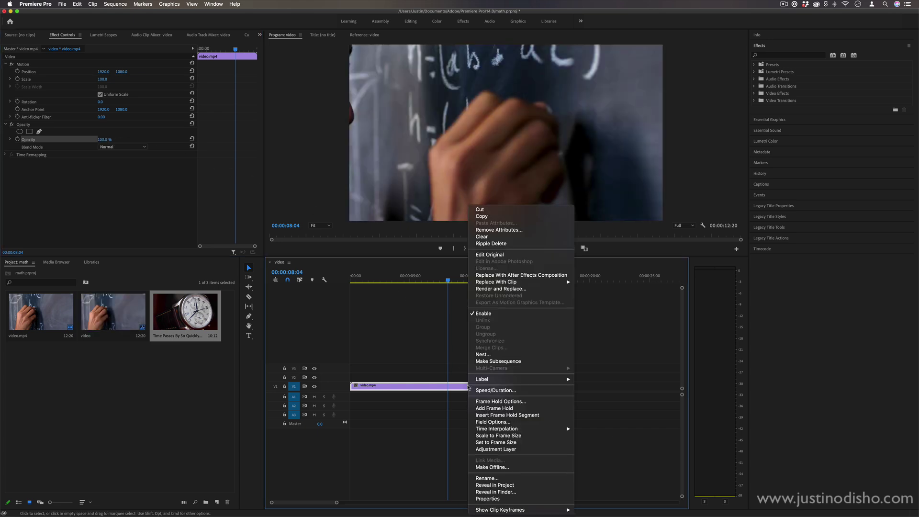
pyautogui.click(477, 390)
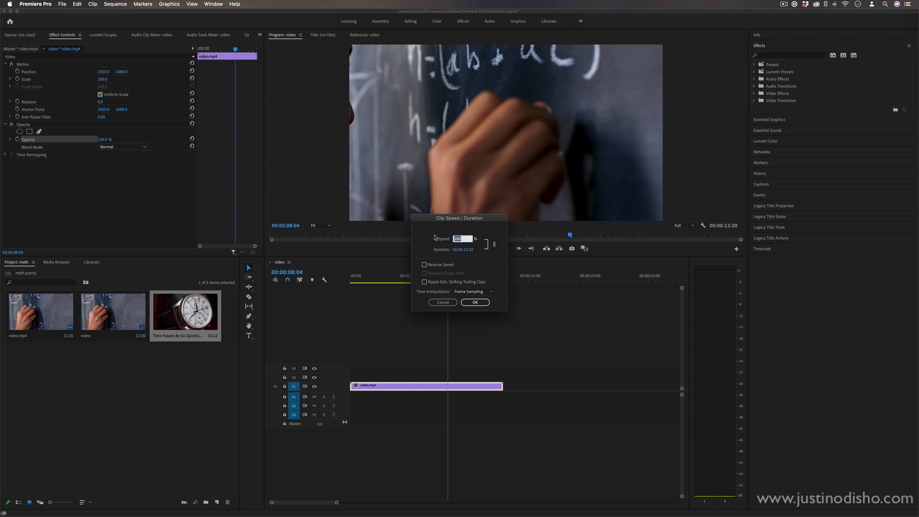
pyautogui.write('300')
pyautogui.doubleClick(468, 239)
pyautogui.write('100')
pyautogui.moveTo(467, 238); pyautogui.dragTo(436, 240)
pyautogui.write('300')
pyautogui.click(475, 302)
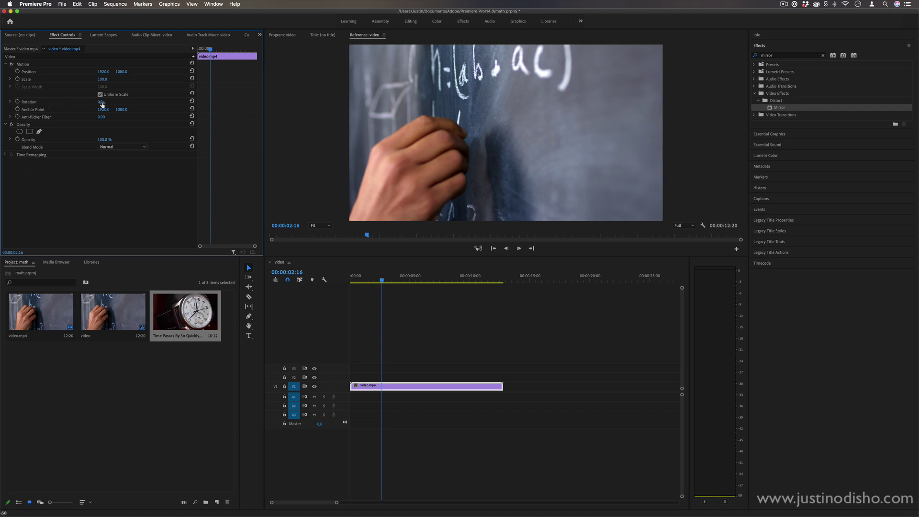
# Try a 90° rotation on the video.mp4 clip, and set its Rotation to one full turn.
pyautogui.moveTo(101, 102); pyautogui.dragTo(143, 102)
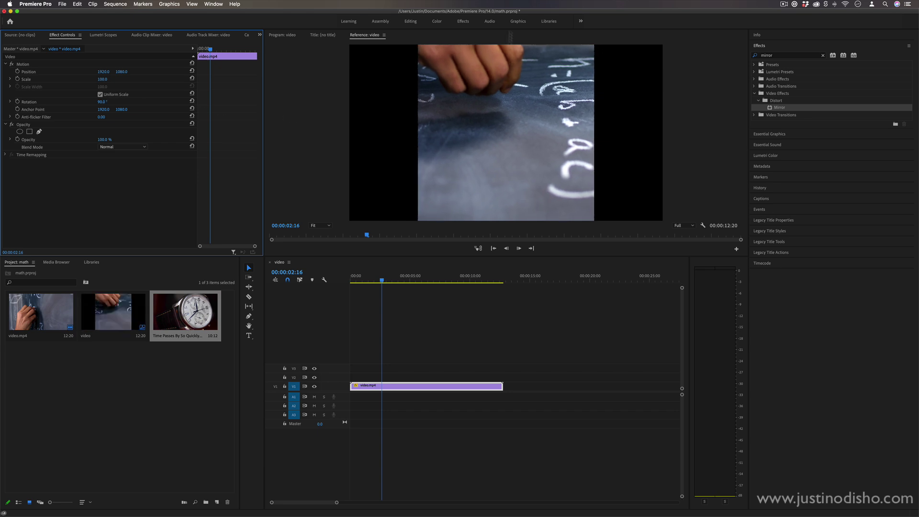
pyautogui.moveTo(105, 102); pyautogui.dragTo(229, 102)
pyautogui.click(106, 102)
pyautogui.write('1')
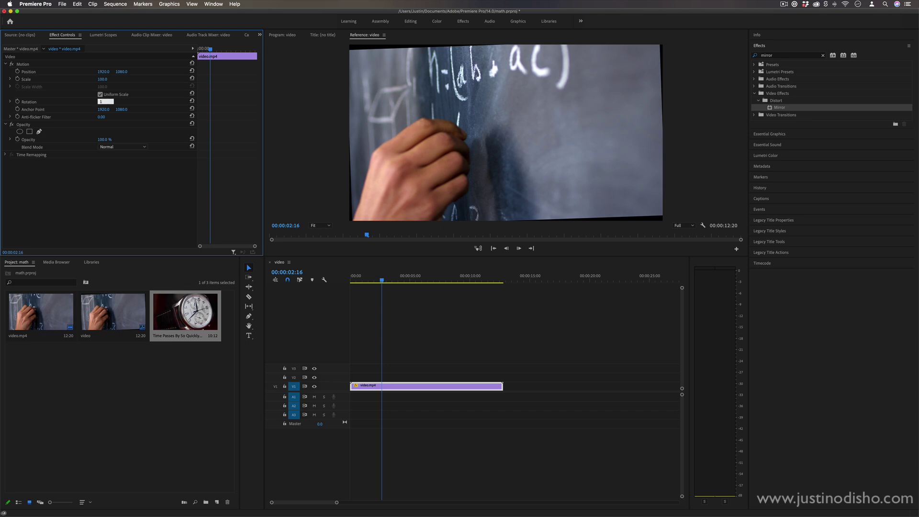
pyautogui.press('Return')
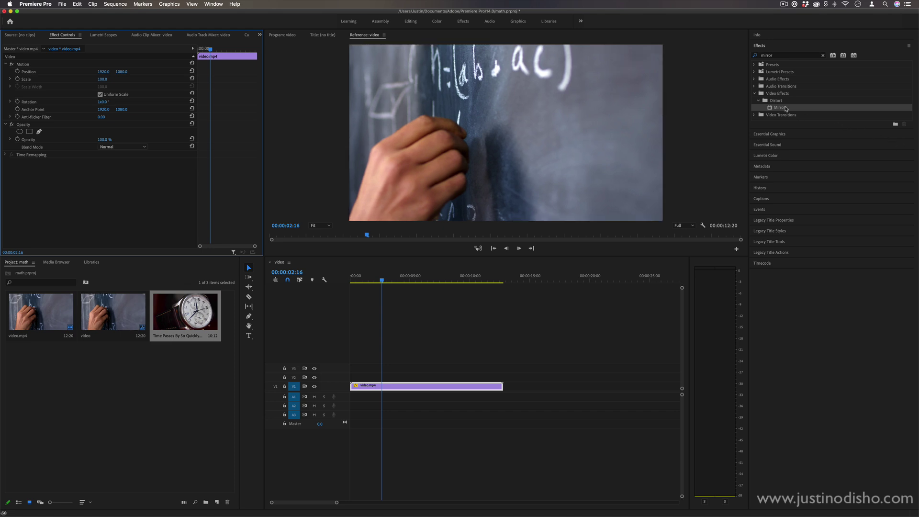
# Apply the Mirror effect to the video.mp4 clip and set its Reflection Angle to 45°.
pyautogui.moveTo(785, 109); pyautogui.dragTo(433, 391)
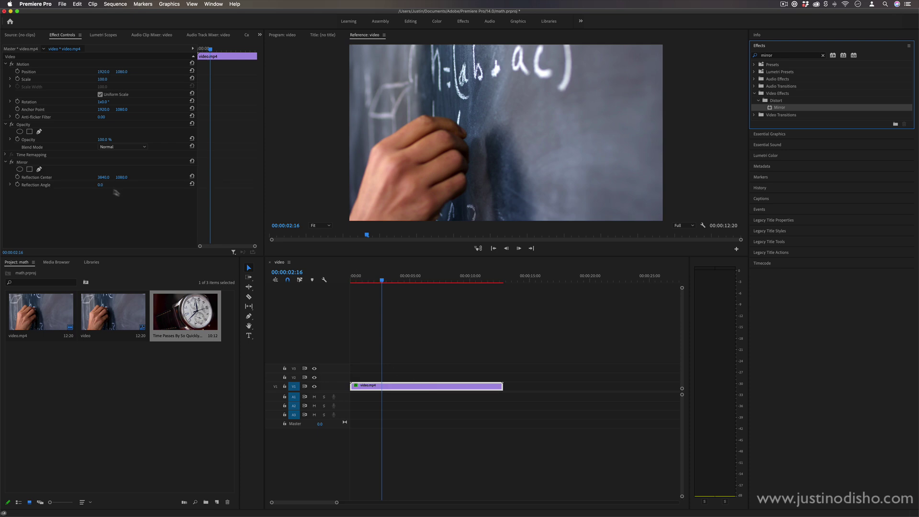
pyautogui.click(44, 185)
pyautogui.moveTo(100, 186)
pyautogui.mouseDown()
pyautogui.moveTo(138, 186)
pyautogui.moveTo(104, 185)
pyautogui.mouseUp()
pyautogui.click(103, 186)
pyautogui.write('45')
pyautogui.press('Return')
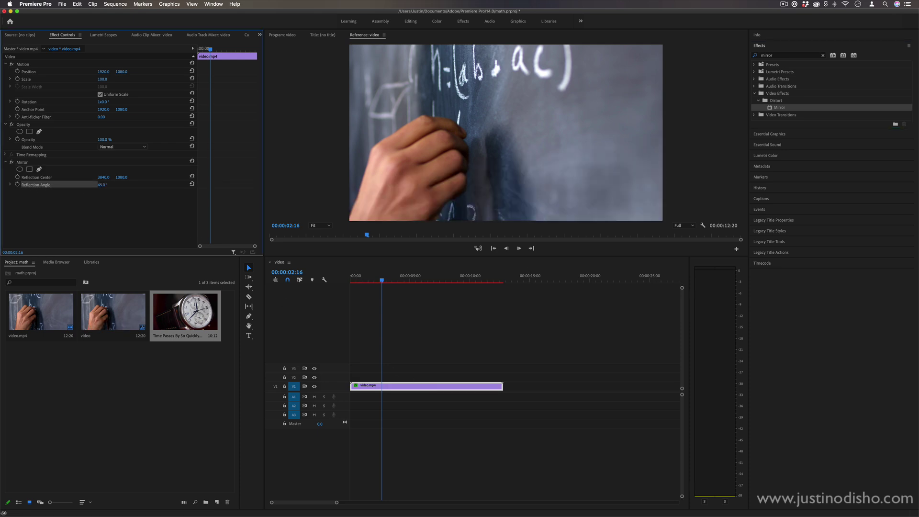
# Shift the Mirror effect's Reflection Center horizontally to mid-frame with a -45° Reflection Angle, and delete the effect.
pyautogui.moveTo(101, 177); pyautogui.dragTo(26, 177)
pyautogui.click(105, 184)
pyautogui.write('-45')
pyautogui.press('Return')
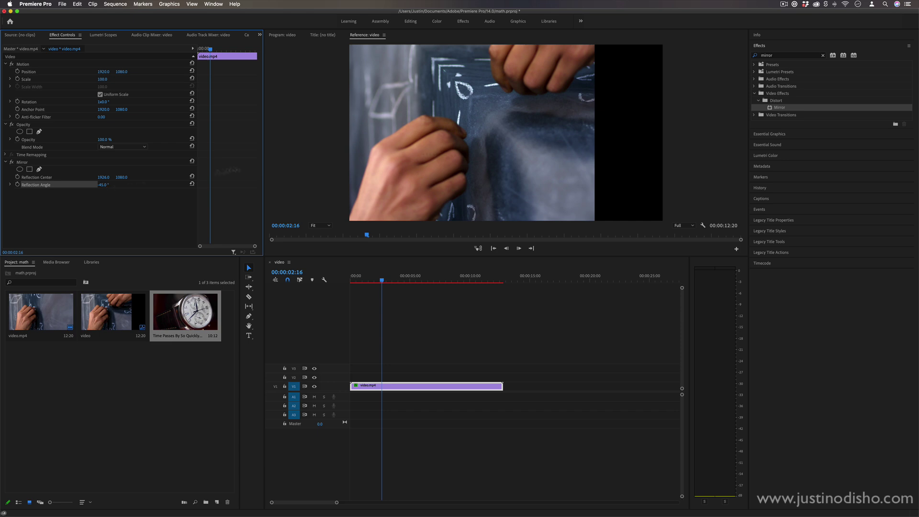
pyautogui.press('Delete')
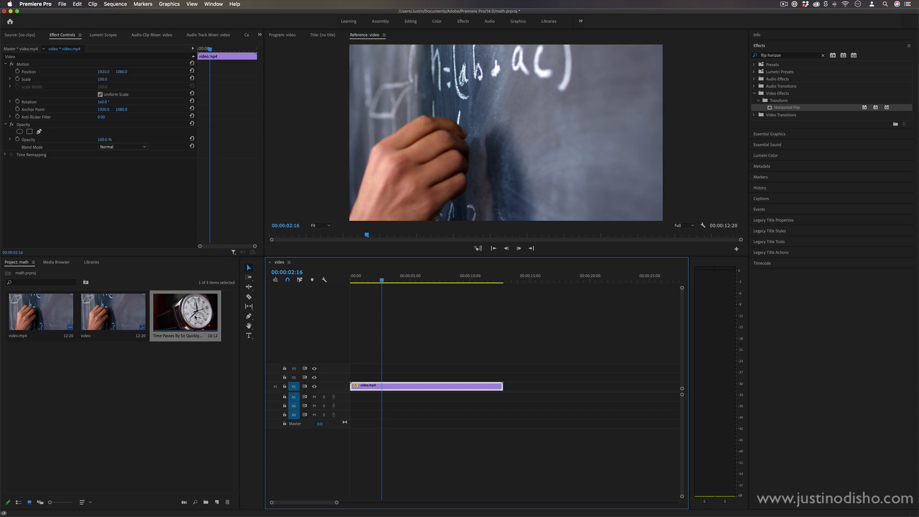
# Place Time Passes By So Quickly.mp4 above video.mp4 at the start of the sequence and set its Opacity to 50%.
pyautogui.moveTo(191, 311); pyautogui.dragTo(479, 360)
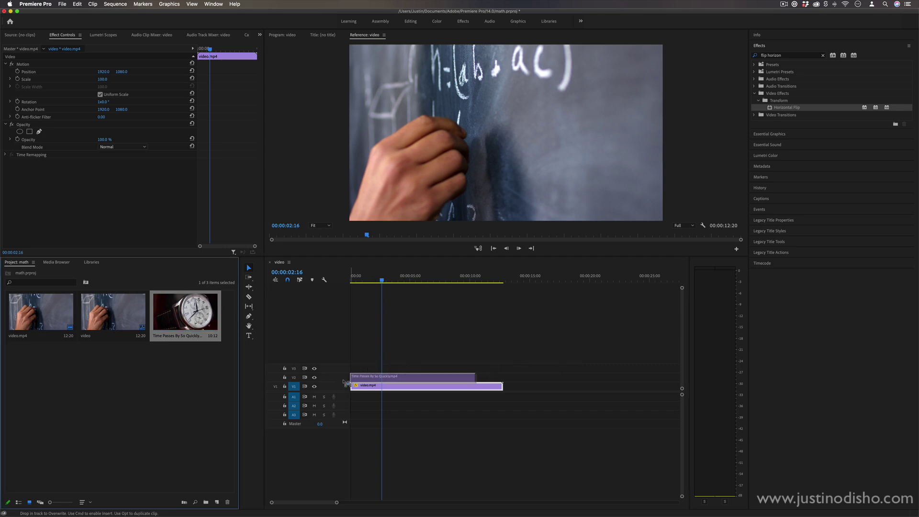
pyautogui.moveTo(344, 383); pyautogui.dragTo(346, 378)
pyautogui.click(433, 377)
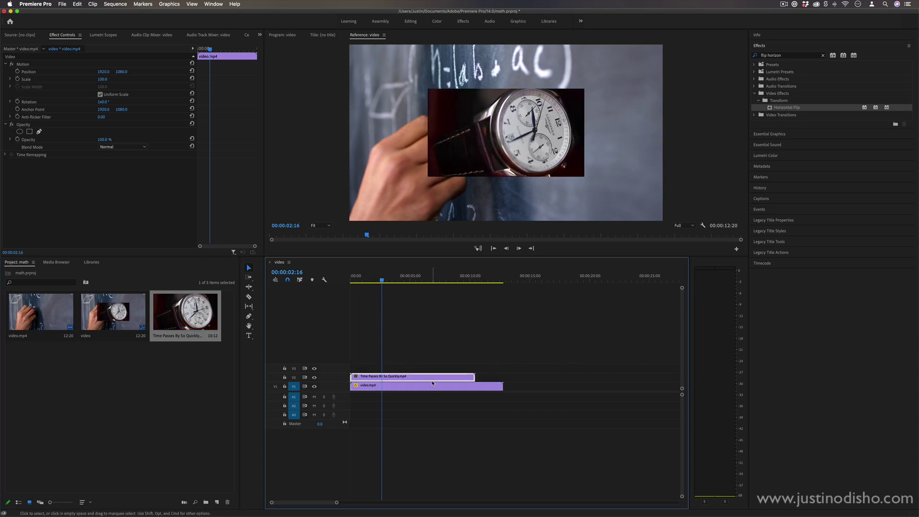
pyautogui.click(98, 140)
pyautogui.write('50')
pyautogui.press('Return')
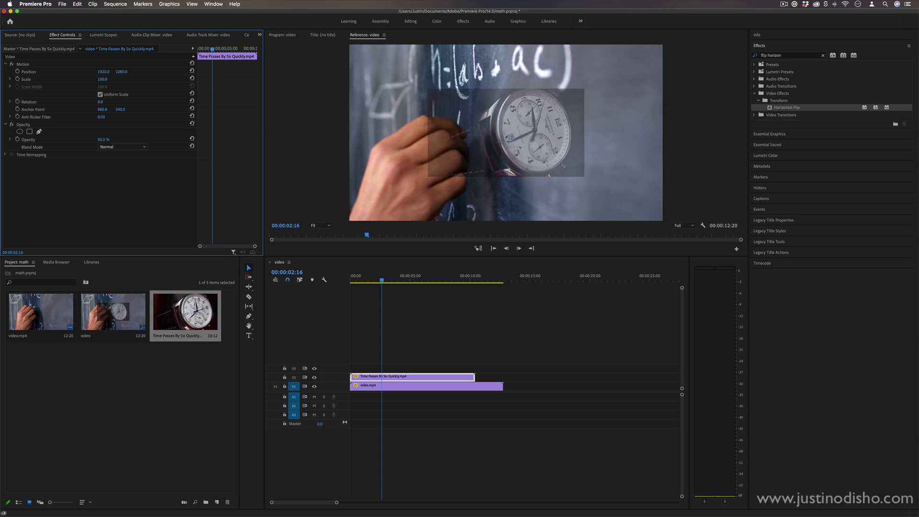
# Preview the half-transparent watch overlay and park the playhead at 00:00:04:22.
pyautogui.press('space')
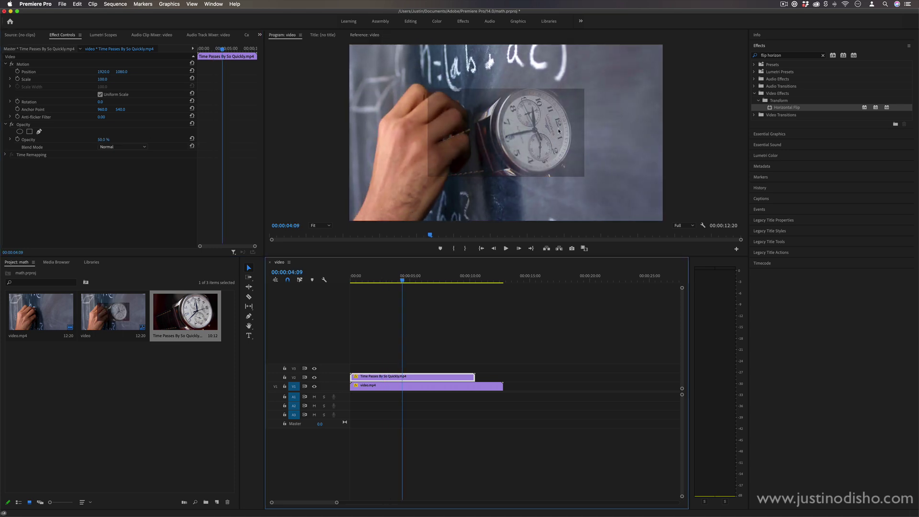
pyautogui.moveTo(420, 281); pyautogui.dragTo(408, 281)
pyautogui.click(24, 124)
pyautogui.click(414, 376)
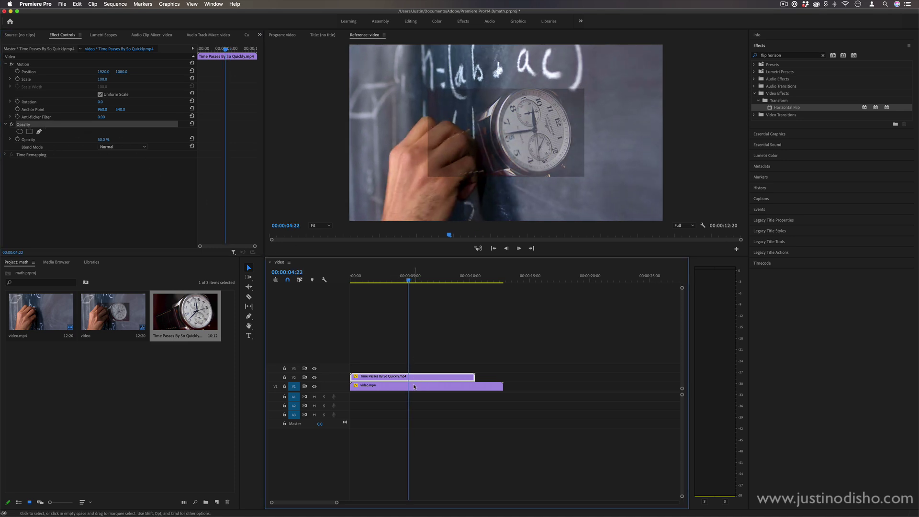
# Move the video.mp4 clip to track V3 above the watch clip, and set the watch clip's Opacity to 100%.
pyautogui.moveTo(414, 387); pyautogui.dragTo(420, 367)
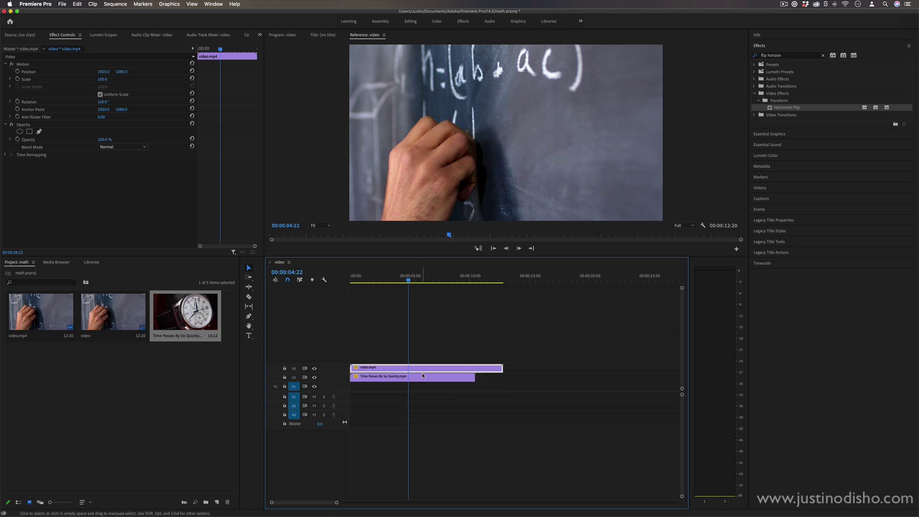
pyautogui.click(422, 376)
pyautogui.click(104, 140)
pyautogui.write('100')
pyautogui.press('Return')
# Set the video.mp4 clip's Opacity to 50% and enlarge the watch clip beneath it to a Scale of about 236.
pyautogui.click(424, 368)
pyautogui.click(104, 139)
pyautogui.write('50')
pyautogui.press('Return')
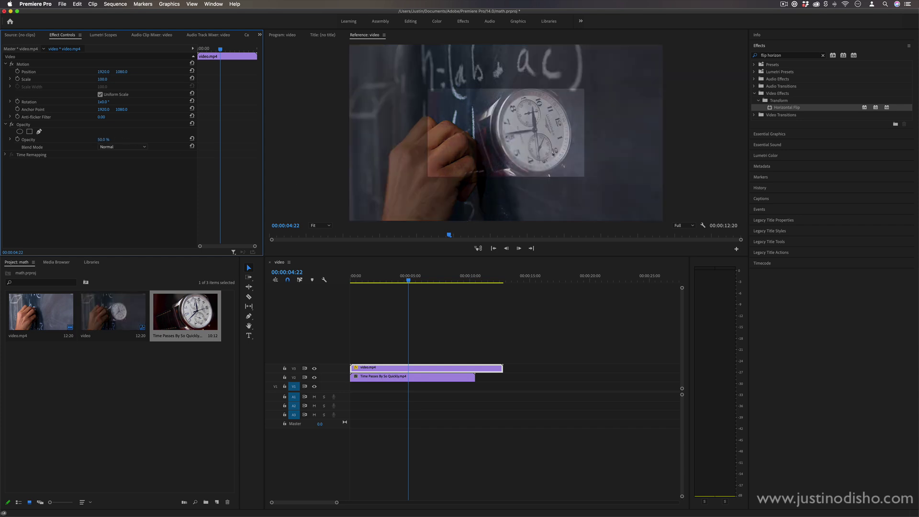
pyautogui.click(432, 377)
pyautogui.moveTo(101, 80); pyautogui.dragTo(115, 79)
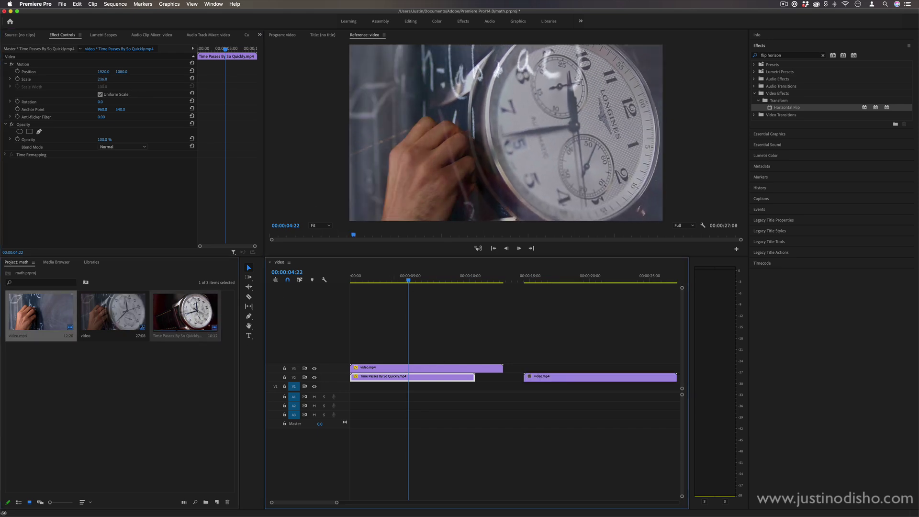
# Place a second clip pair after the first, with Time Passes By So Quickly.mp4 on V3 over video.mp4 on V2.
pyautogui.moveTo(185, 313); pyautogui.dragTo(572, 368)
pyautogui.click(574, 282)
pyautogui.click(589, 367)
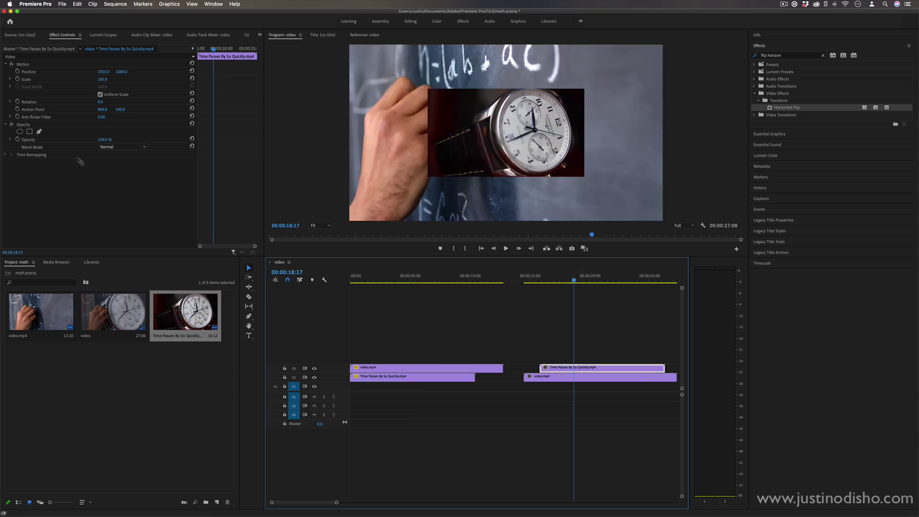
# Try the Darken, Color Burn and Screen blend modes on the second watch clip, and set it to Overlay.
pyautogui.click(134, 147)
pyautogui.click(130, 171)
pyautogui.click(130, 148)
pyautogui.click(132, 186)
pyautogui.click(135, 147)
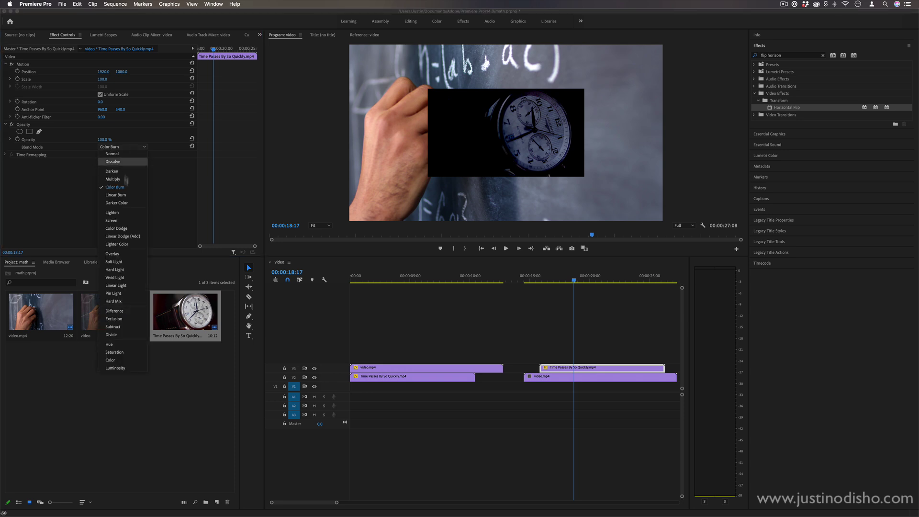
pyautogui.click(129, 221)
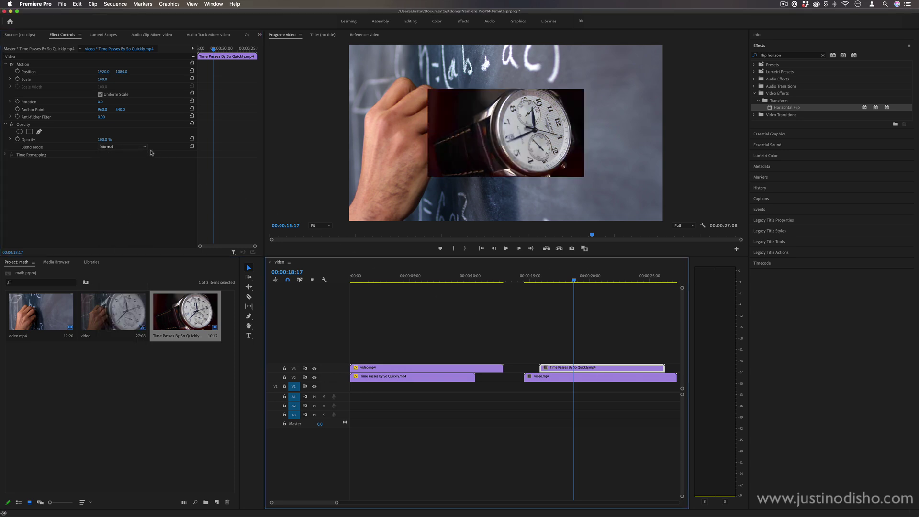
pyautogui.click(146, 147)
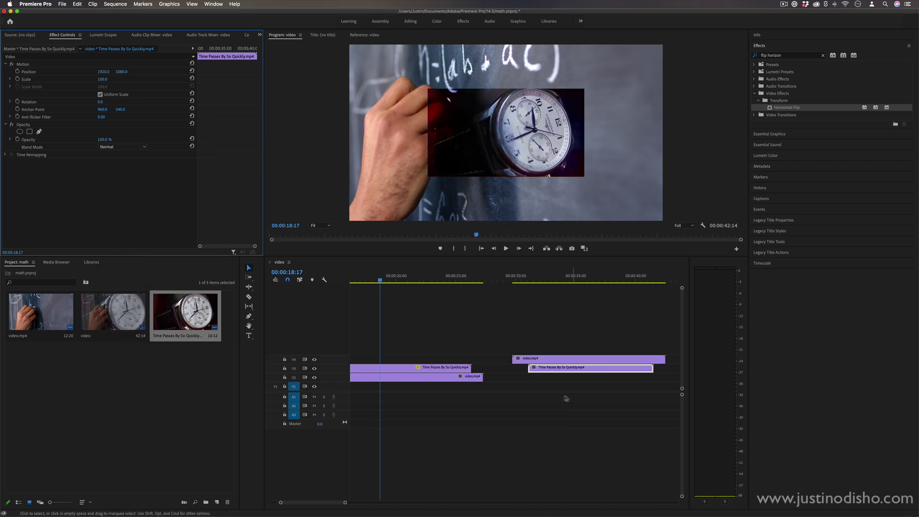
# Set the blend mode of the top video.mp4 clip in the last clip pair to Hard Light at 00:00:35:14.
pyautogui.click(582, 276)
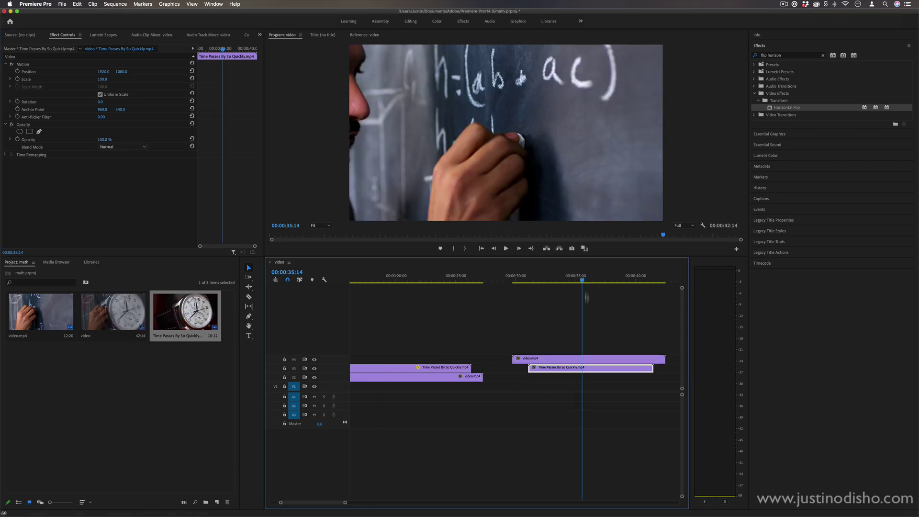
pyautogui.click(589, 360)
pyautogui.click(123, 147)
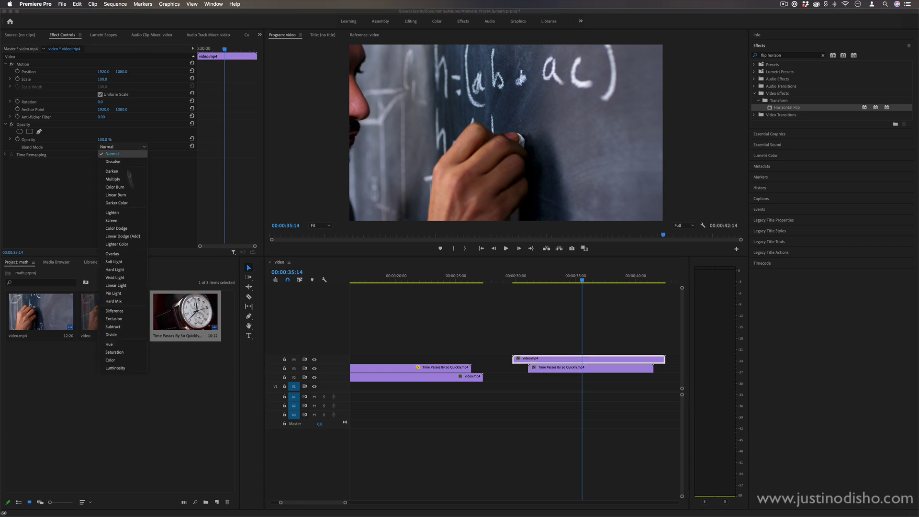
pyautogui.click(140, 271)
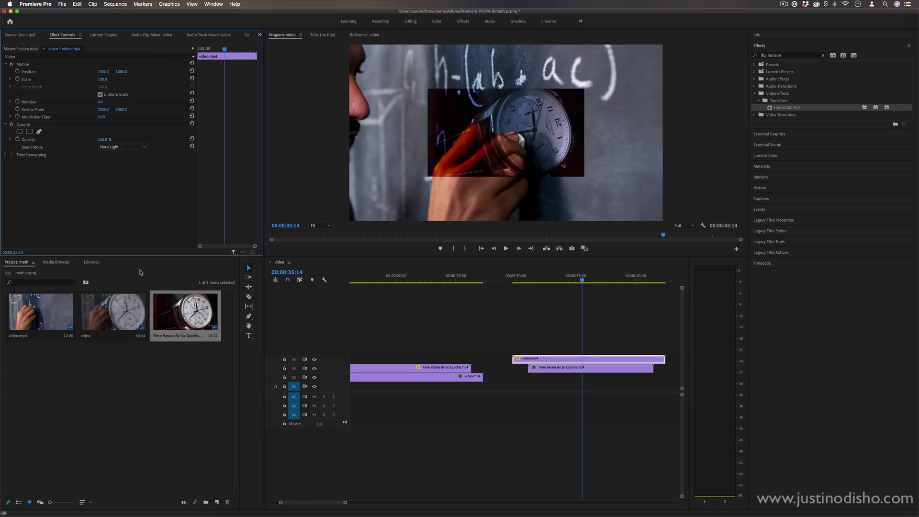
# Compare the second pair's Overlay blend around 00:00:21:12 with the last pair's Hard Light blend around 00:00:35:06 and 00:00:37:06.
pyautogui.click(427, 278)
pyautogui.click(408, 278)
pyautogui.click(440, 368)
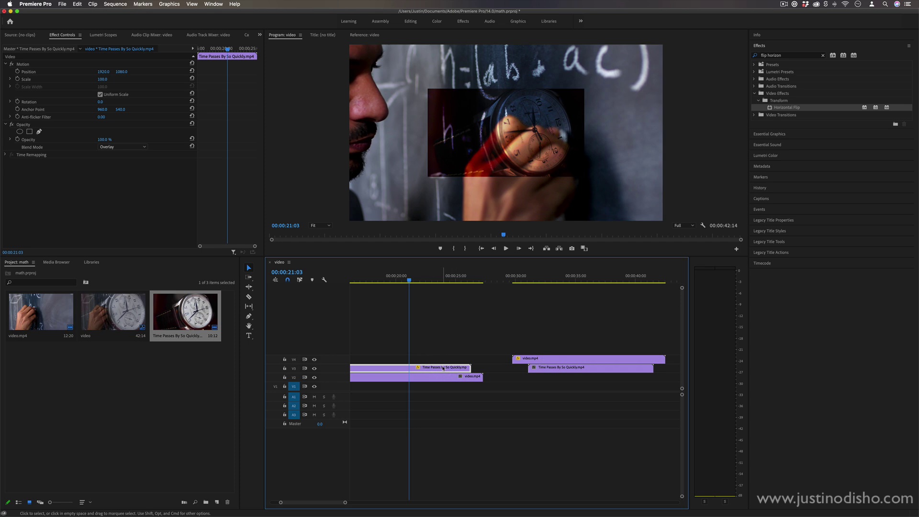
pyautogui.click(451, 378)
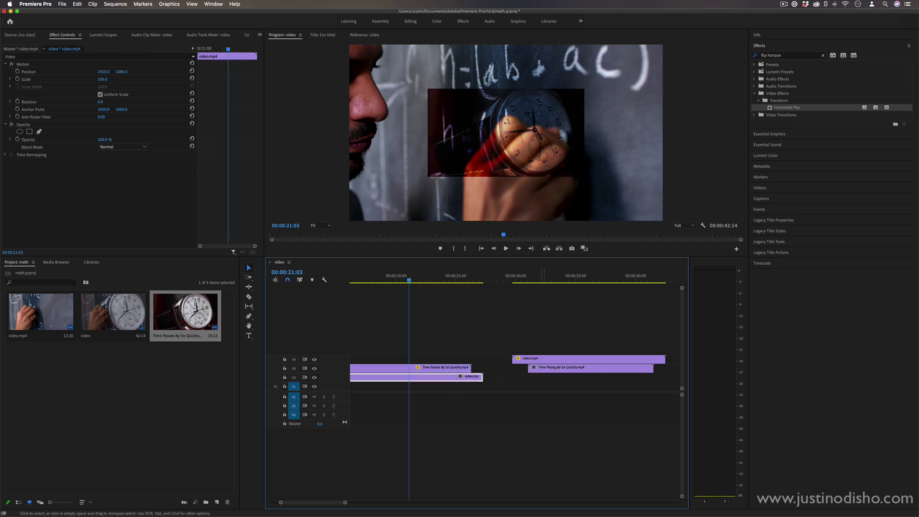
pyautogui.click(564, 278)
pyautogui.click(578, 359)
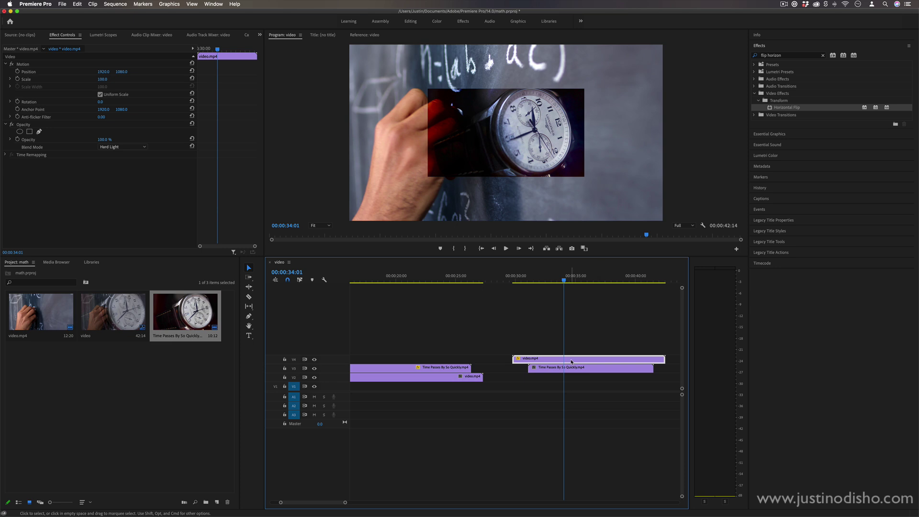
pyautogui.click(579, 281)
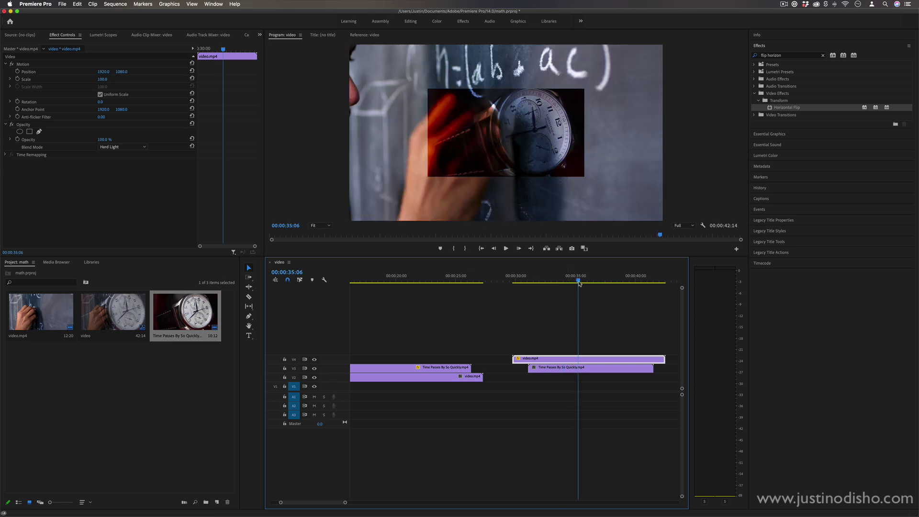
pyautogui.click(413, 279)
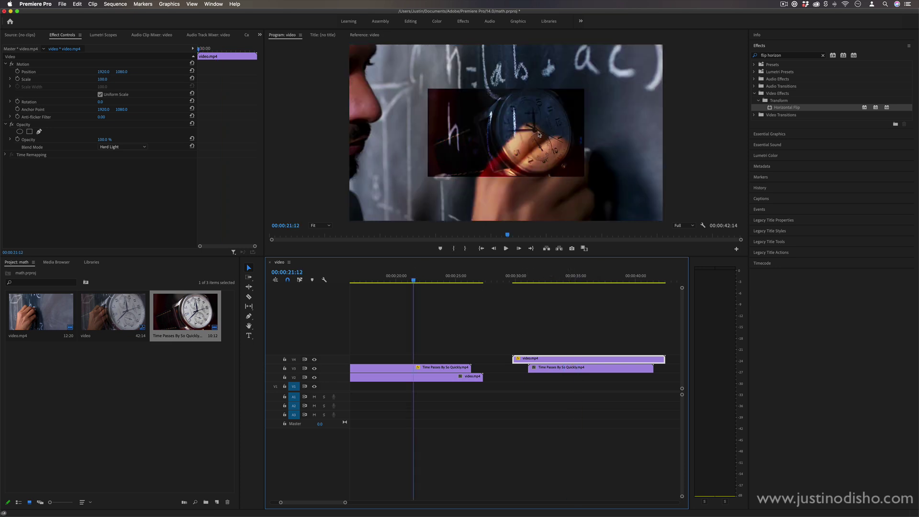
pyautogui.hscroll(-5, 557, 283)
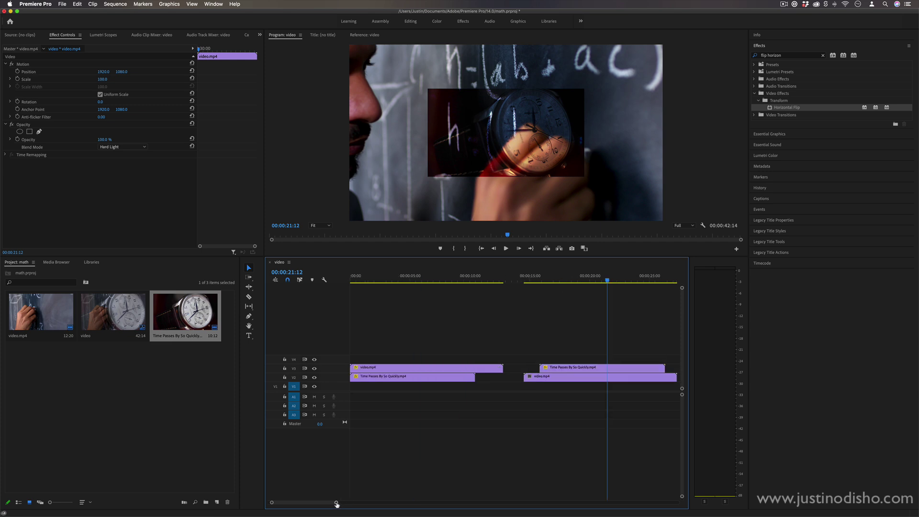
pyautogui.moveTo(336, 502); pyautogui.dragTo(413, 504)
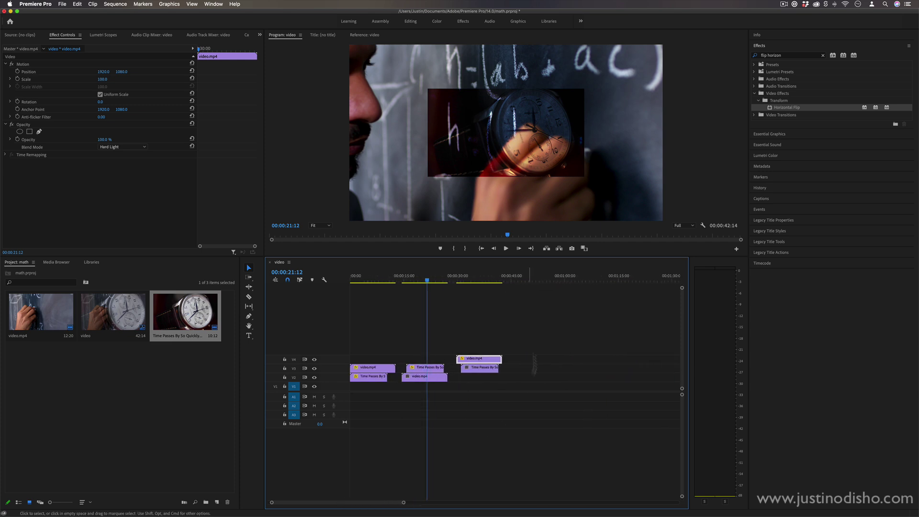
pyautogui.click(483, 279)
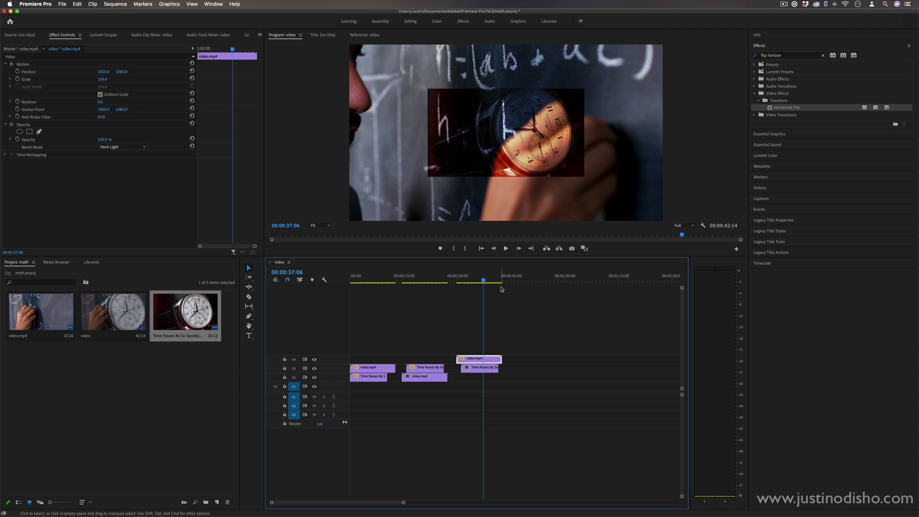
# Duplicate the second clip pair directly above itself, placing video.mp4 on V4 and Time Passes By So Quickly.mp4 on V5.
pyautogui.click(514, 327)
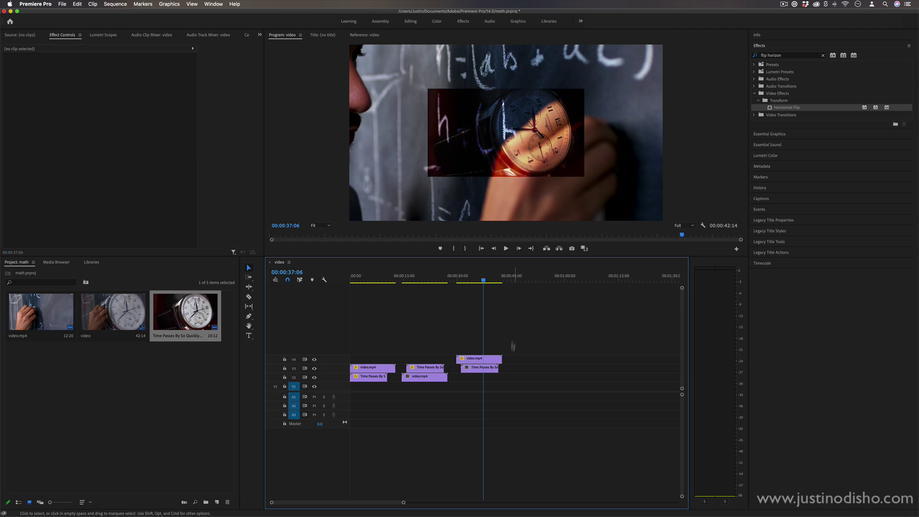
pyautogui.click(428, 370)
pyautogui.moveTo(430, 341); pyautogui.dragTo(413, 408)
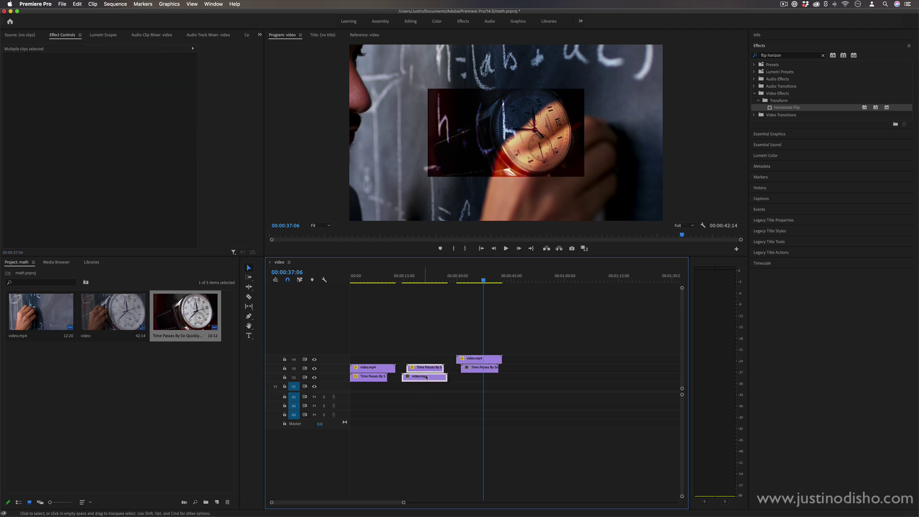
pyautogui.moveTo(426, 370); pyautogui.dragTo(430, 346)
pyautogui.click(434, 332)
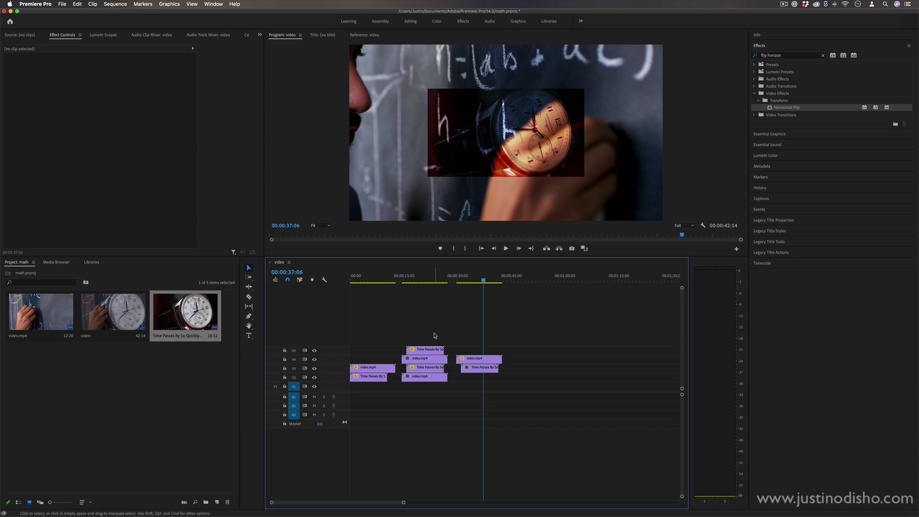
pyautogui.click(434, 349)
pyautogui.moveTo(451, 412); pyautogui.dragTo(424, 359)
pyautogui.click(429, 350)
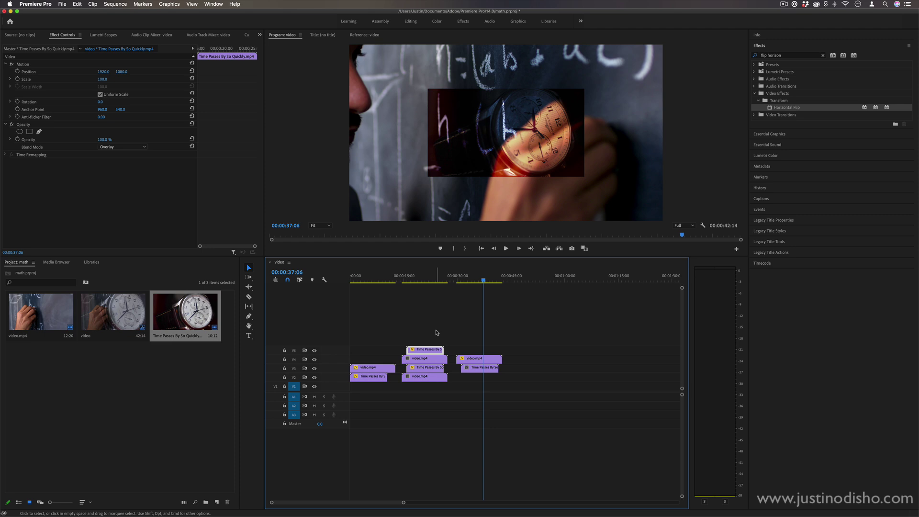
# Draw a wide rectangle and a circle overlapping its edge as a graphic over the video frame at 00:00:37:06.
pyautogui.click(248, 316)
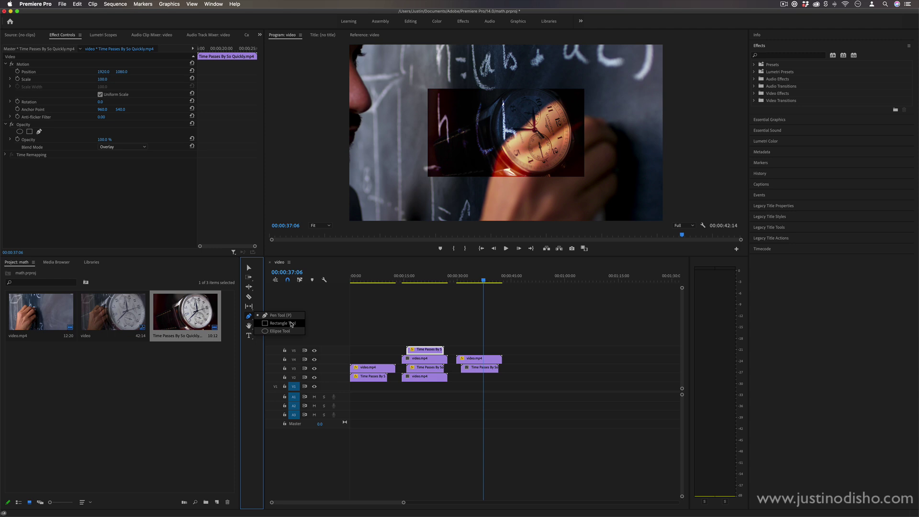
pyautogui.click(291, 323)
pyautogui.moveTo(403, 89)
pyautogui.mouseDown()
pyautogui.moveTo(512, 189)
pyautogui.moveTo(432, 121)
pyautogui.moveTo(493, 218)
pyautogui.moveTo(427, 120)
pyautogui.moveTo(489, 158)
pyautogui.moveTo(659, 127)
pyautogui.moveTo(624, 154)
pyautogui.mouseUp()
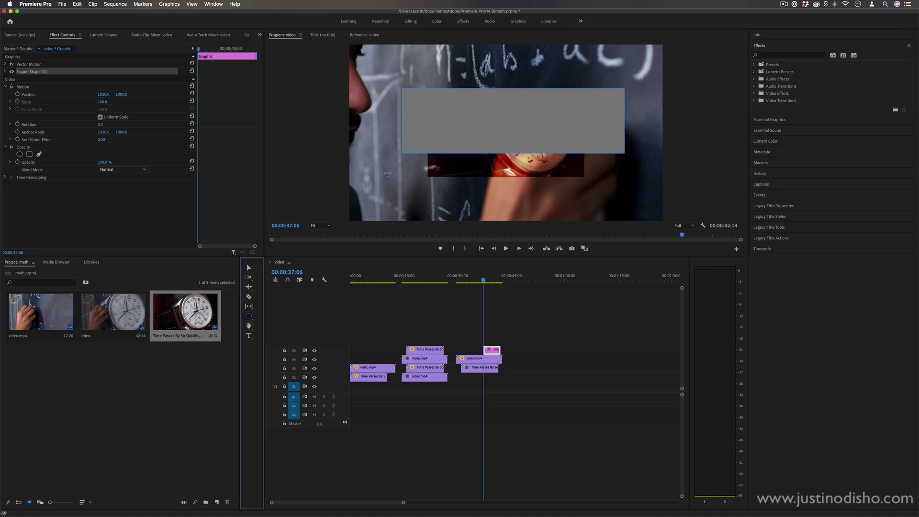
pyautogui.moveTo(379, 192)
pyautogui.mouseDown()
pyautogui.moveTo(483, 78)
pyautogui.moveTo(624, 82)
pyautogui.moveTo(430, 139)
pyautogui.moveTo(487, 106)
pyautogui.mouseUp()
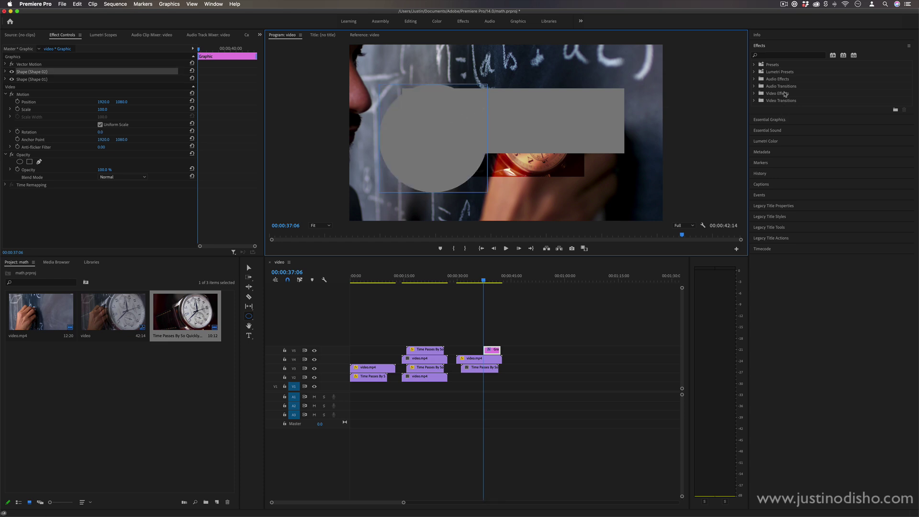
# Center the circle shape vertically and horizontally in the video frame.
pyautogui.click(783, 120)
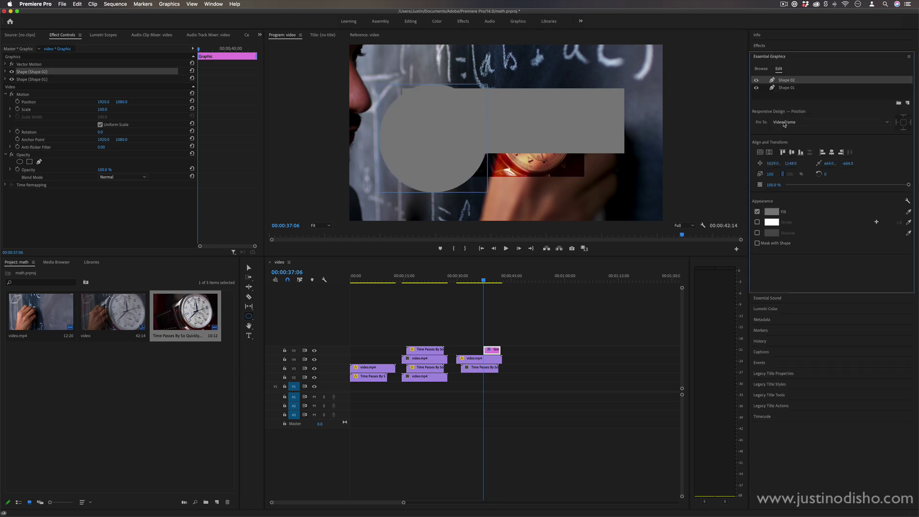
pyautogui.click(791, 153)
pyautogui.click(820, 153)
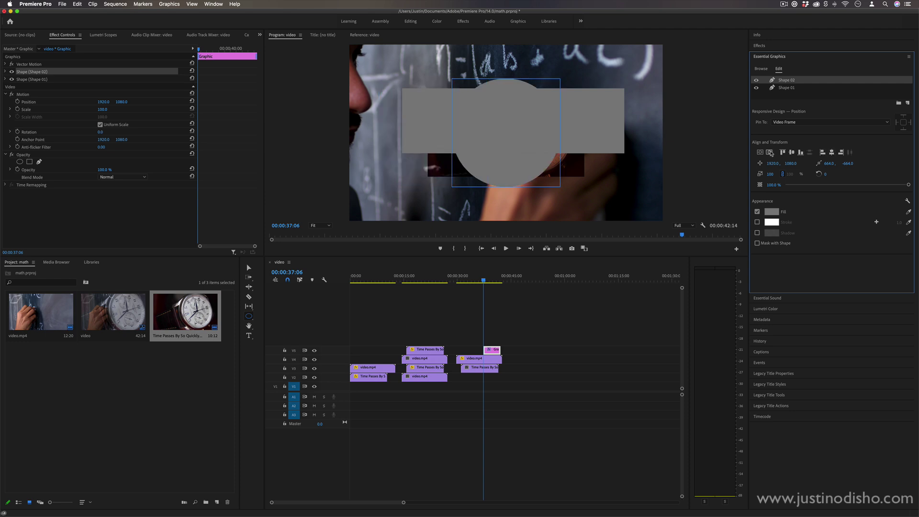
pyautogui.moveTo(769, 173); pyautogui.dragTo(754, 185)
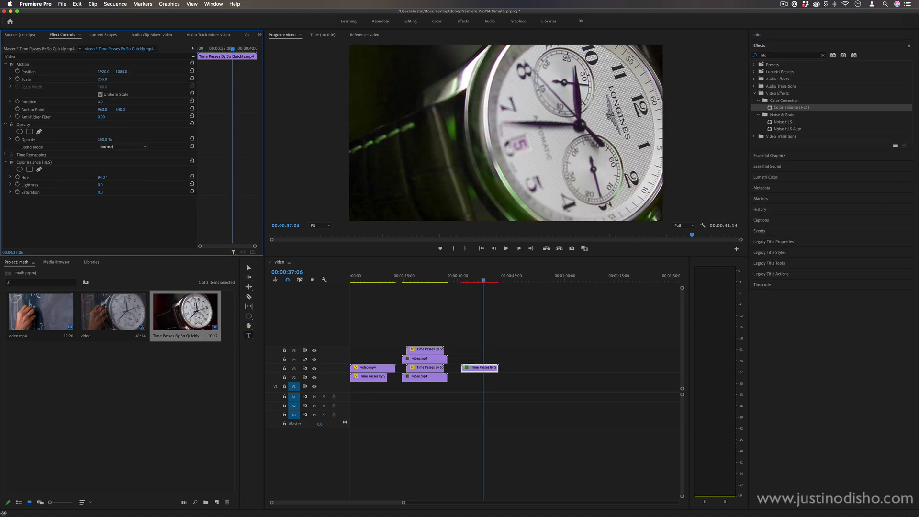
# Rotate the Color Balance (HLS) Hue of the last watch clip through several turns, ending 177° past a full turn.
pyautogui.moveTo(102, 177); pyautogui.dragTo(229, 177)
pyautogui.click(28, 177)
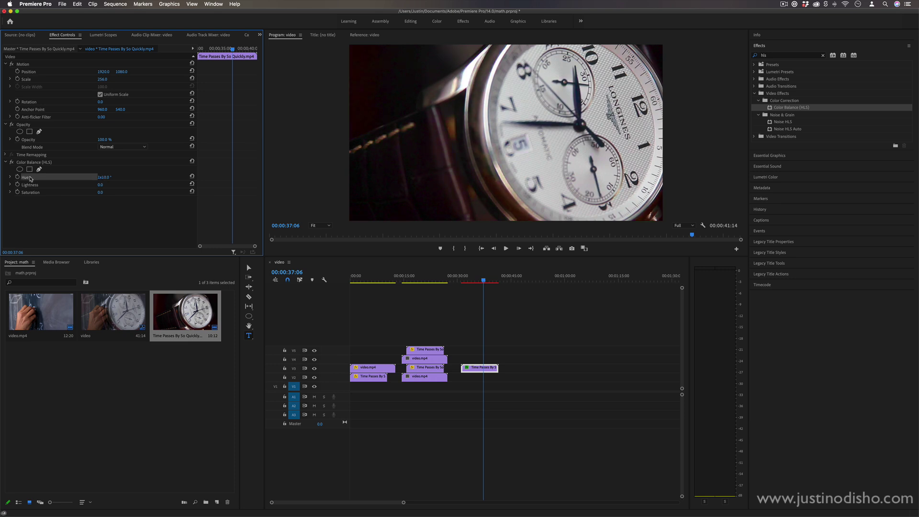
pyautogui.moveTo(104, 177); pyautogui.dragTo(0, 178)
pyautogui.moveTo(60, 177); pyautogui.dragTo(523, 332)
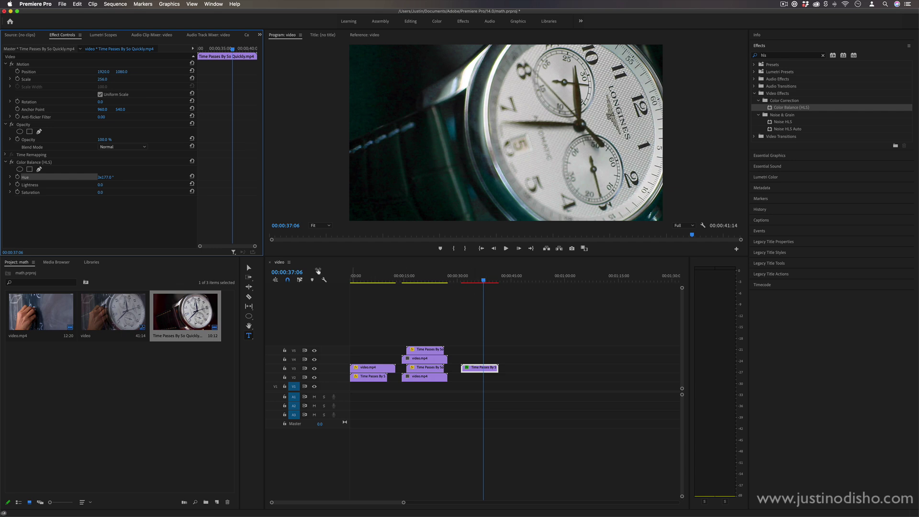
# View the first clip pair's blended image at 00:00:06:06 in the reference monitor.
pyautogui.click(316, 268)
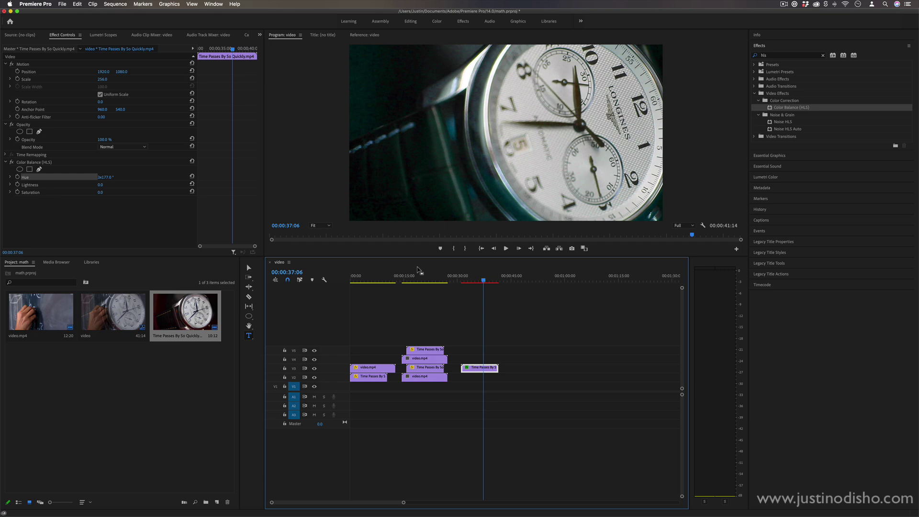
pyautogui.click(374, 280)
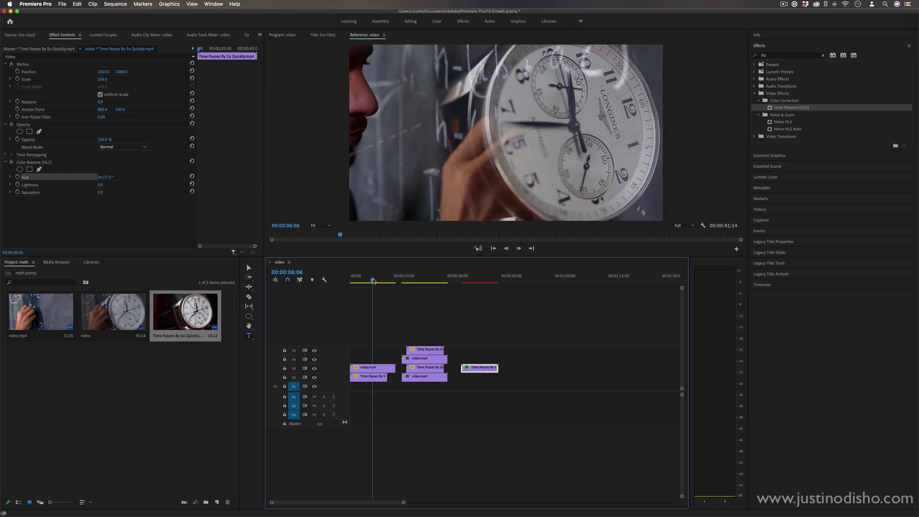